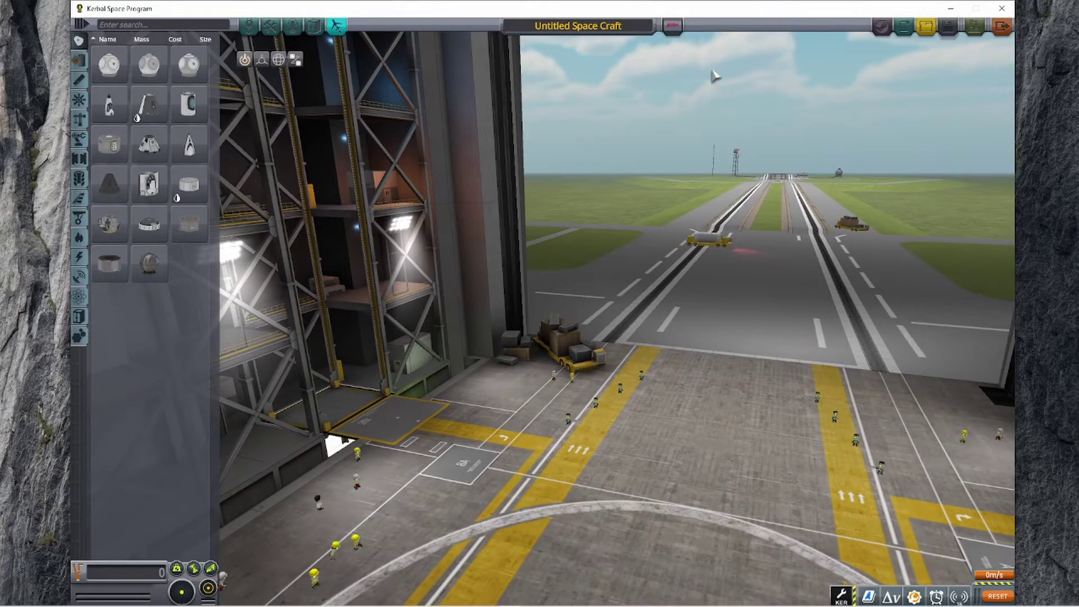
# Step: Place the Mk2 Inline Cockpit as the craft's first part, then orbit and zoom the hangar view
pyautogui.moveTo(515, 22)
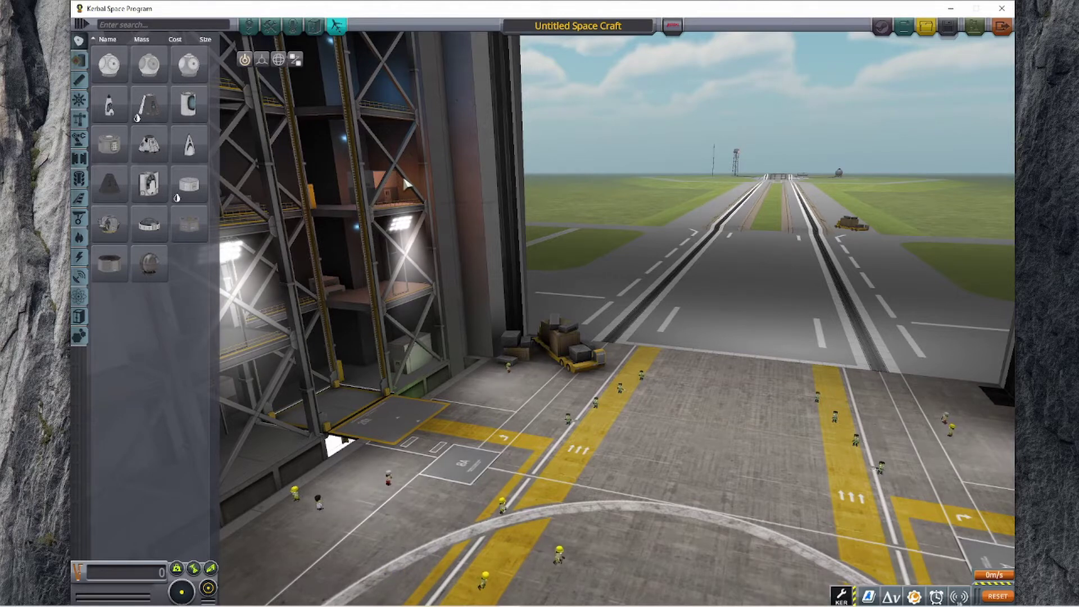
pyautogui.moveTo(158, 193)
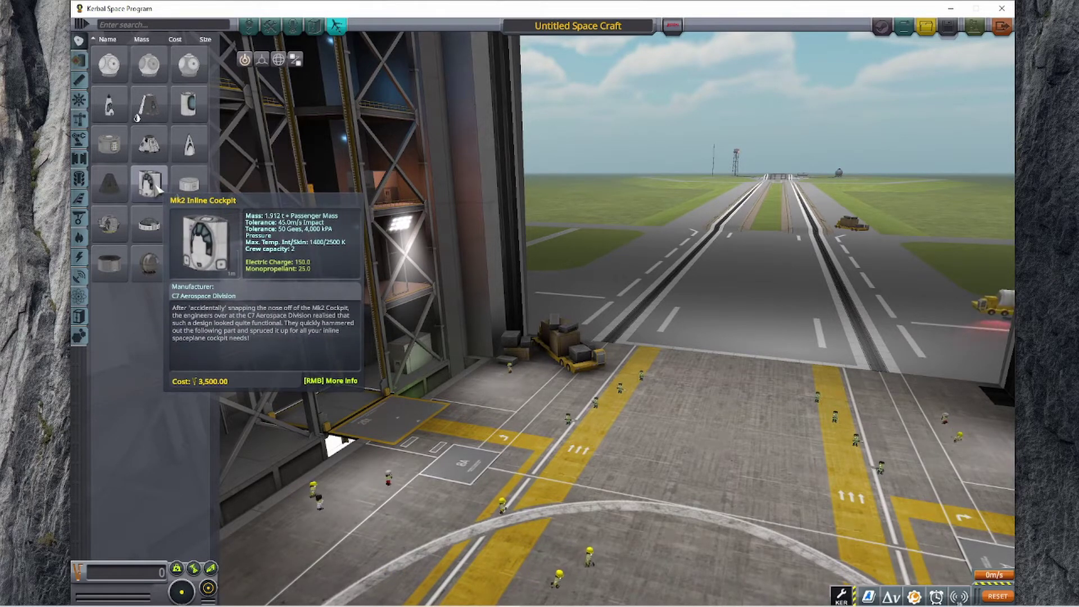
pyautogui.click(155, 190)
pyautogui.moveTo(325, 213); pyautogui.dragTo(383, 191)
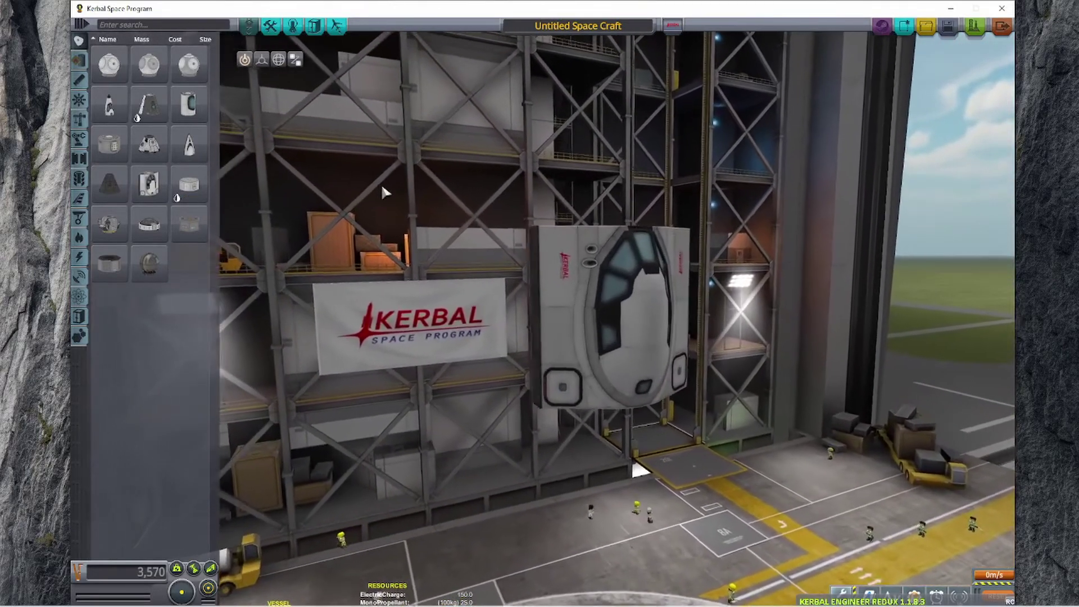
pyautogui.scroll(5, 382, 185)
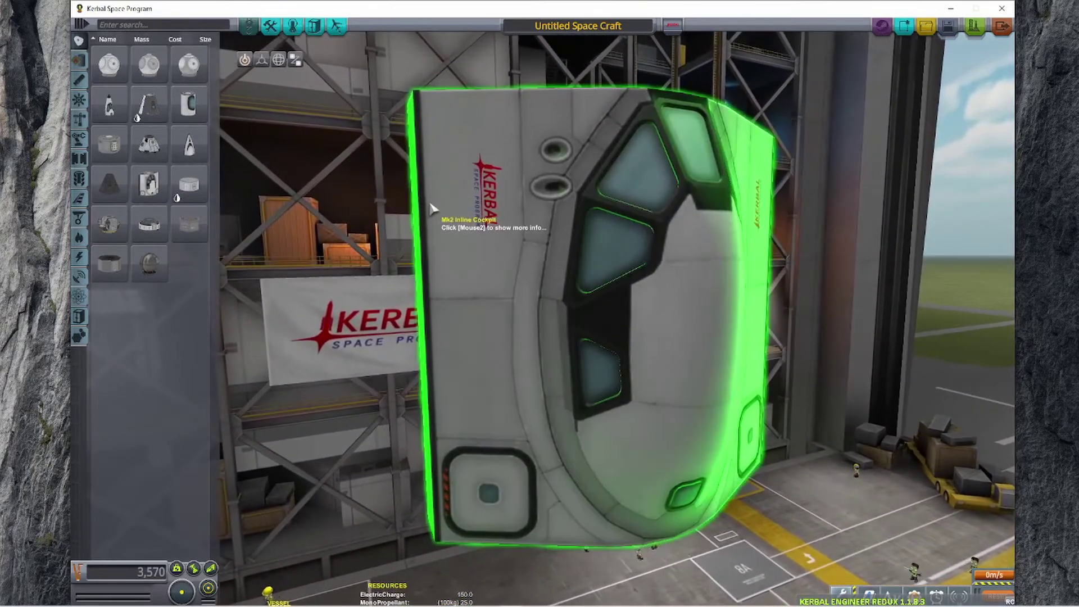
pyautogui.scroll(-5, 432, 209)
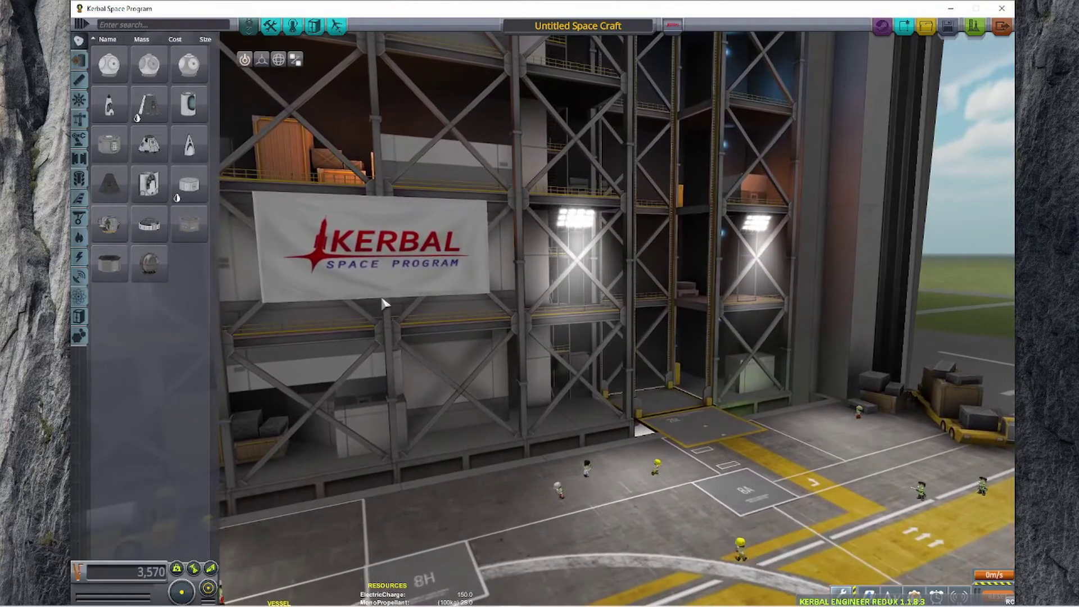
pyautogui.scroll(-2, 392, 201)
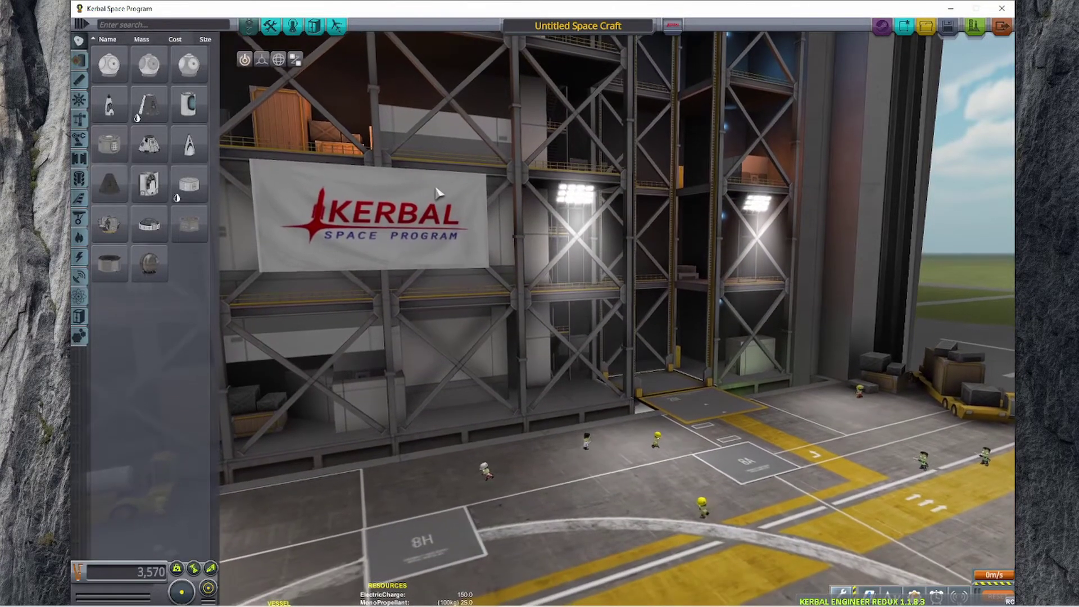
pyautogui.scroll(-3, 420, 94)
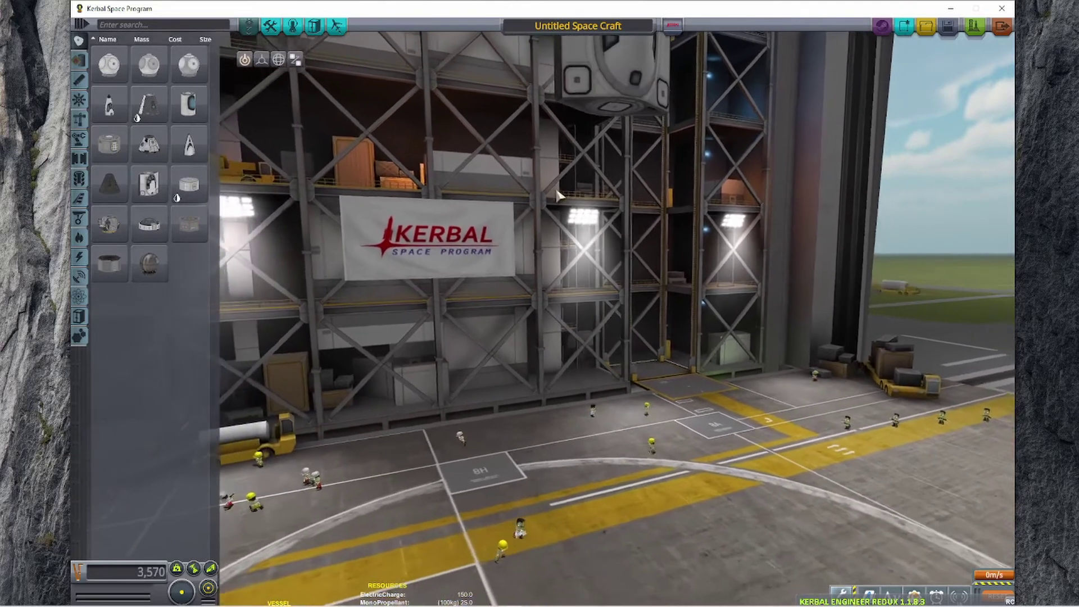
pyautogui.scroll(3, 560, 183)
pyautogui.scroll(3, 571, 177)
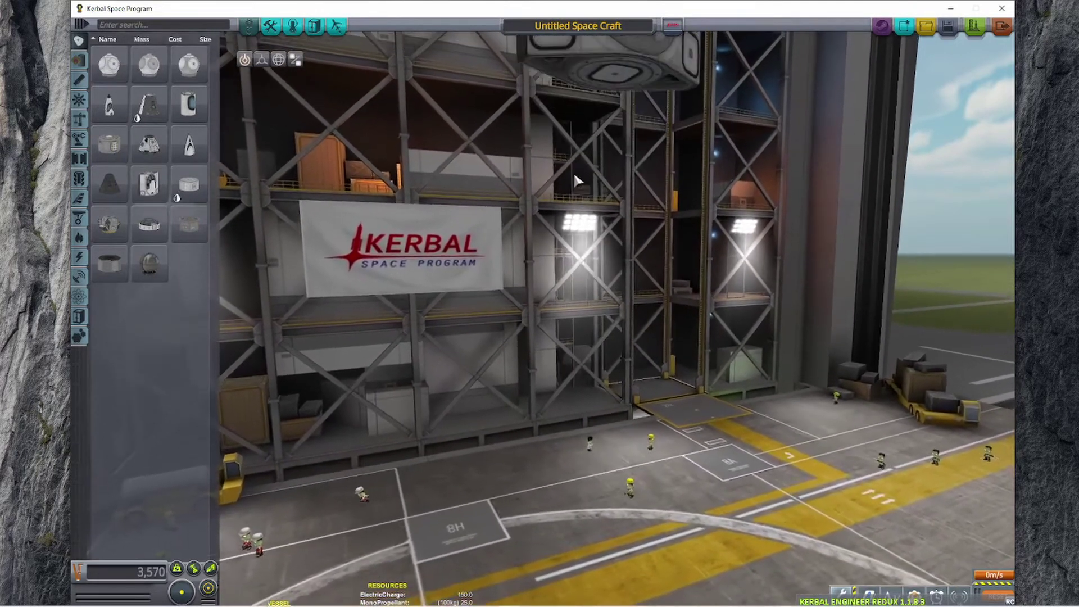
# Step: Choose the squadLogo tile as the craft's mission flag and accept it
pyautogui.click(672, 31)
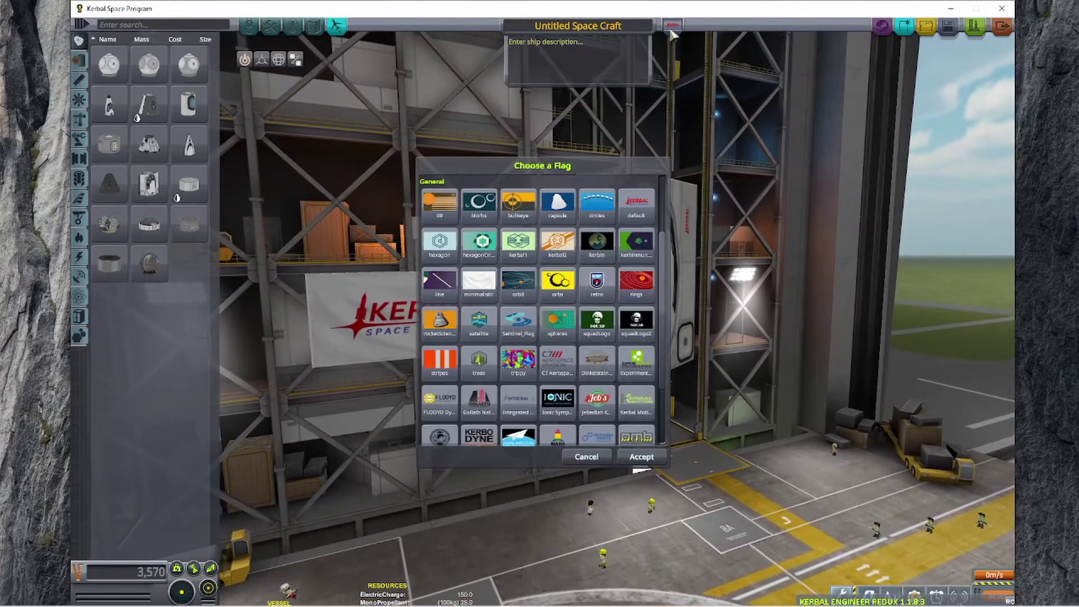
pyautogui.click(605, 325)
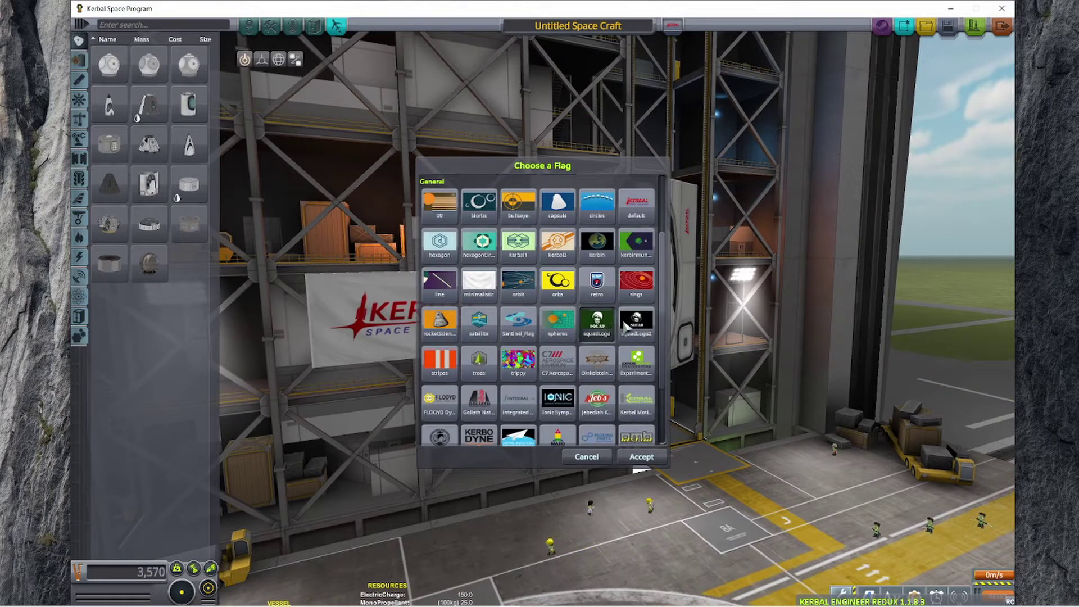
pyautogui.click(639, 458)
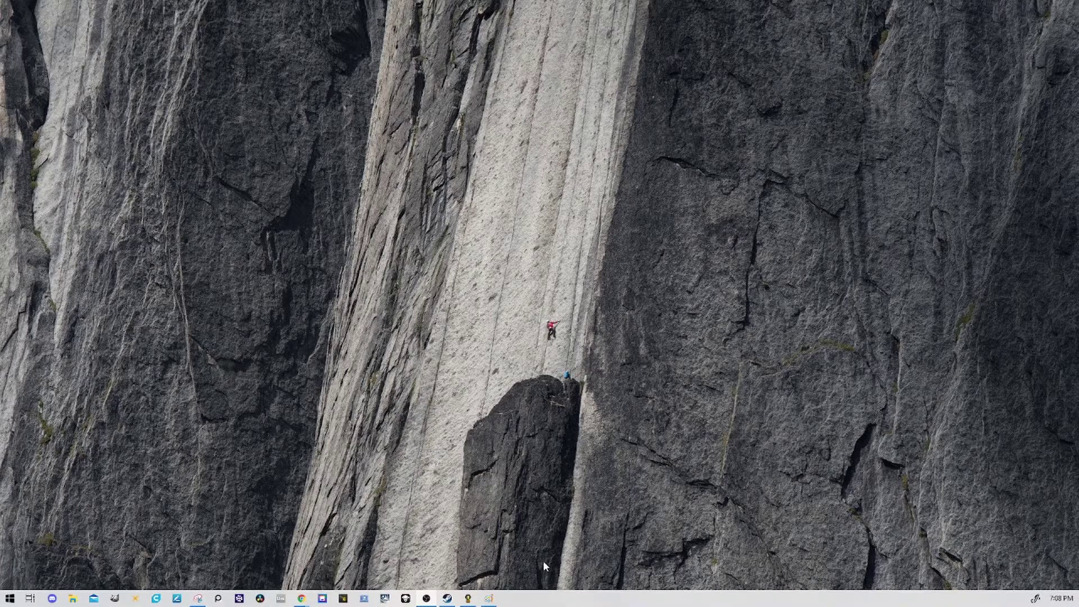
# Step: Open Paint and draw a large oval across the middle of the canvas
pyautogui.click(489, 599)
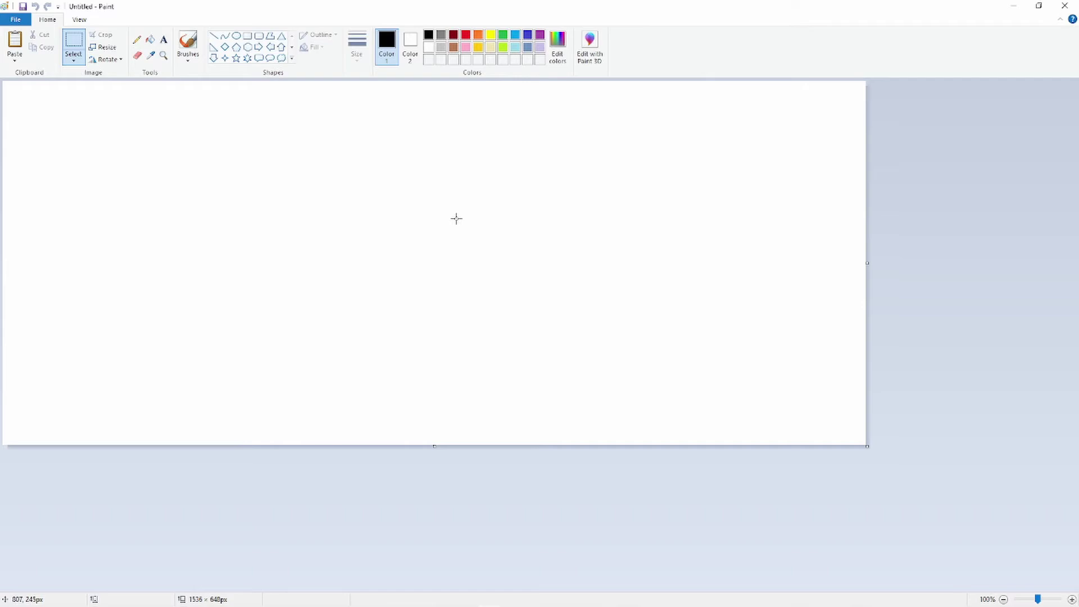
pyautogui.click(236, 36)
pyautogui.moveTo(283, 196); pyautogui.dragTo(596, 370)
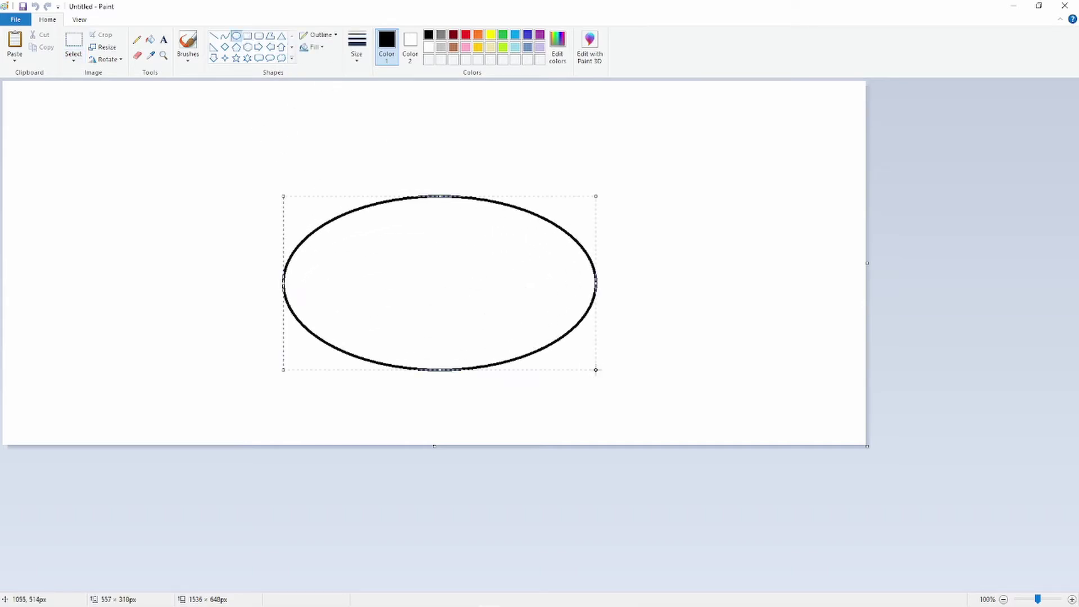
pyautogui.click(436, 163)
# Step: Draw a right-pointing arrow centred inside the oval
pyautogui.click(259, 46)
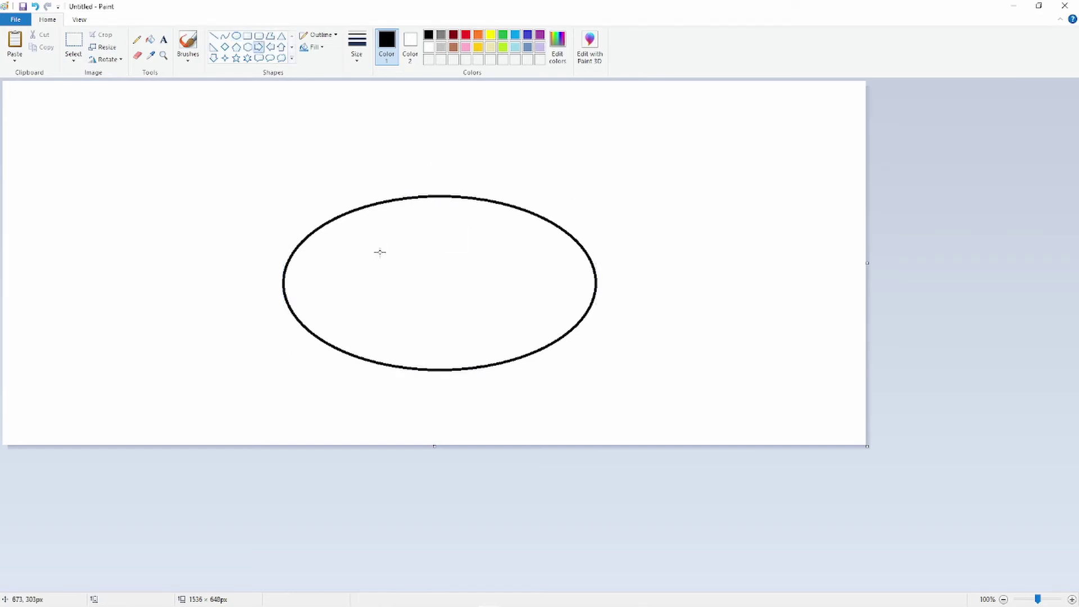
pyautogui.moveTo(358, 252); pyautogui.dragTo(539, 309)
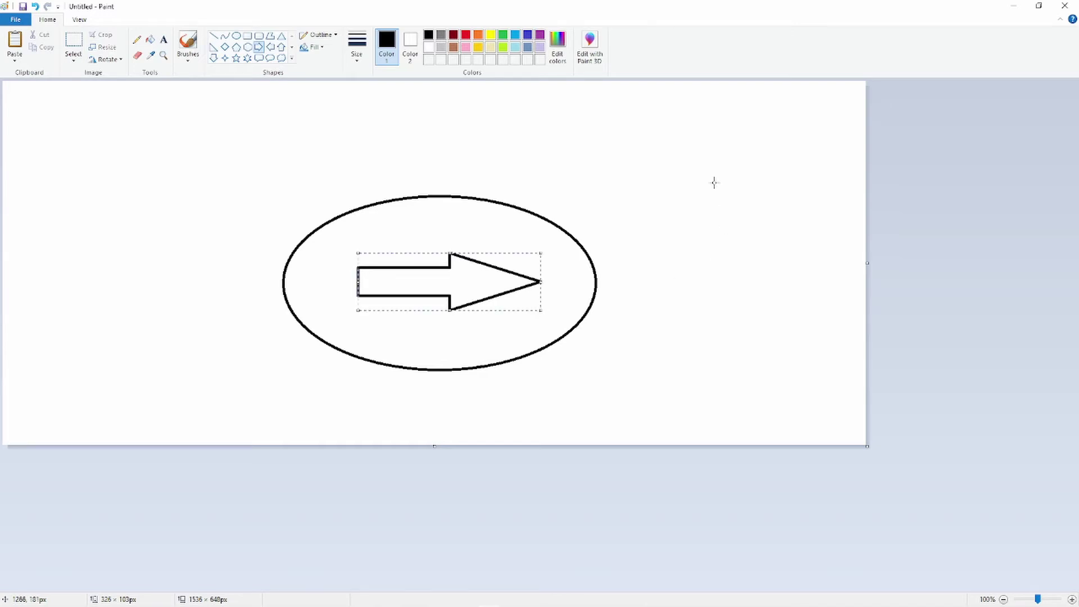
pyautogui.click(711, 185)
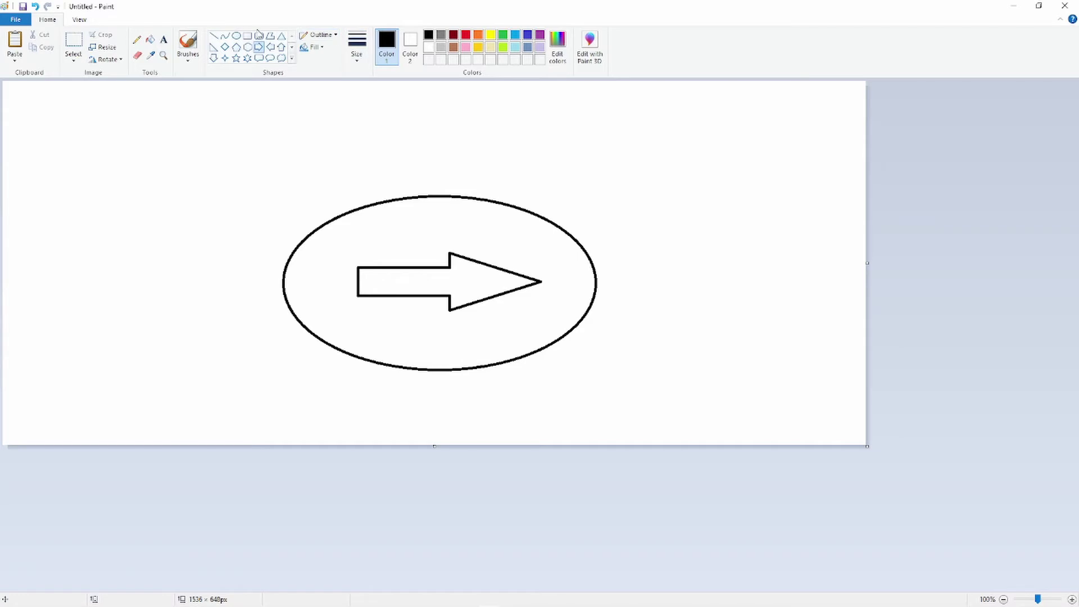
pyautogui.moveTo(263, 133); pyautogui.dragTo(266, 134)
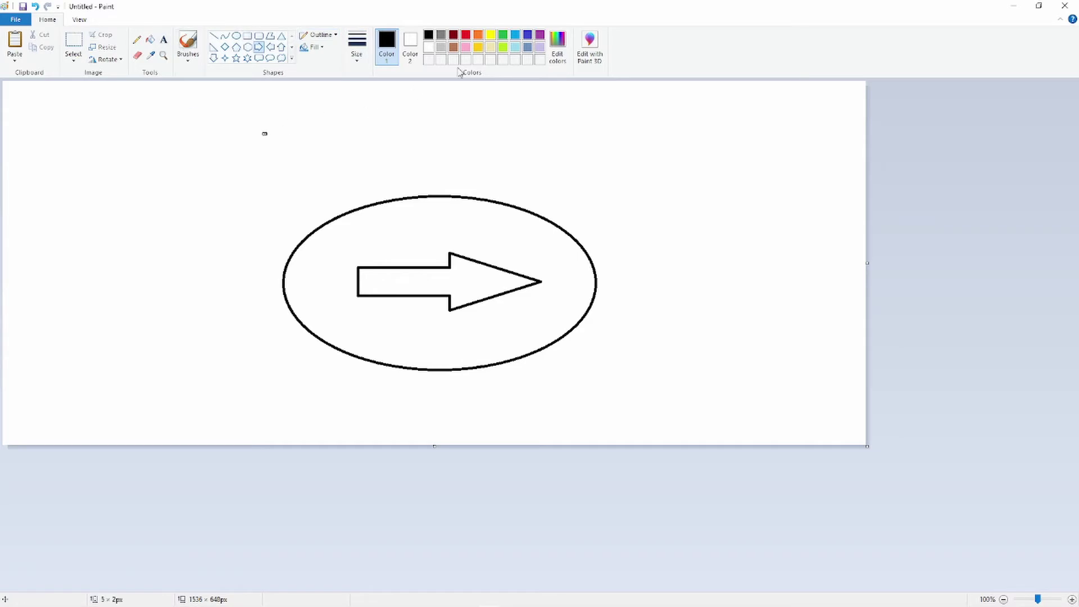
# Step: Use the Fill tool to paint the oval's interior orange and the arrow blue
pyautogui.click(477, 34)
pyautogui.click(435, 217)
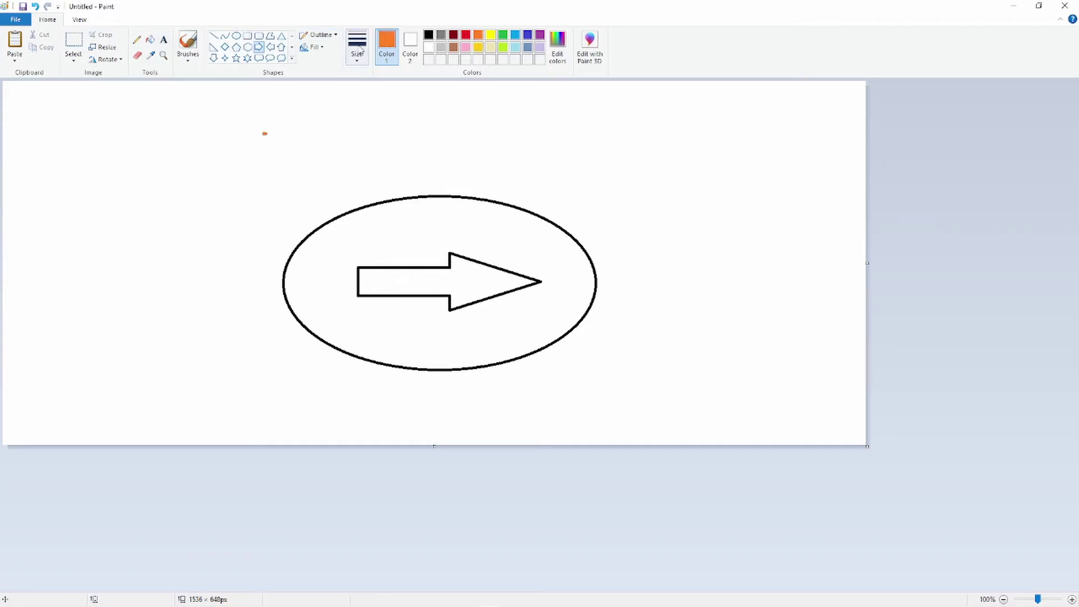
pyautogui.click(150, 41)
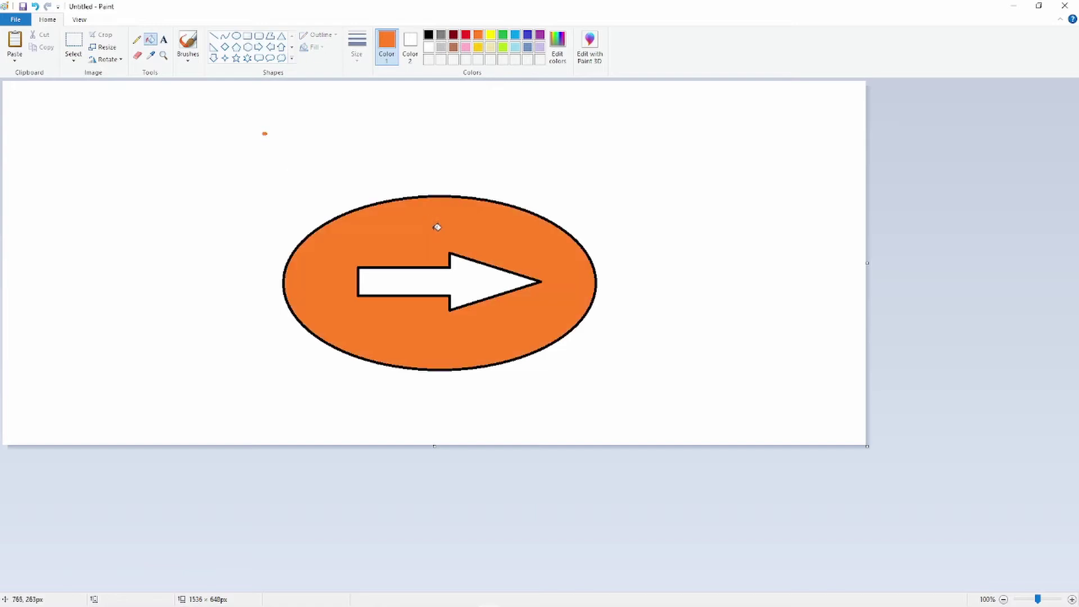
pyautogui.click(434, 228)
pyautogui.click(529, 36)
pyautogui.click(476, 275)
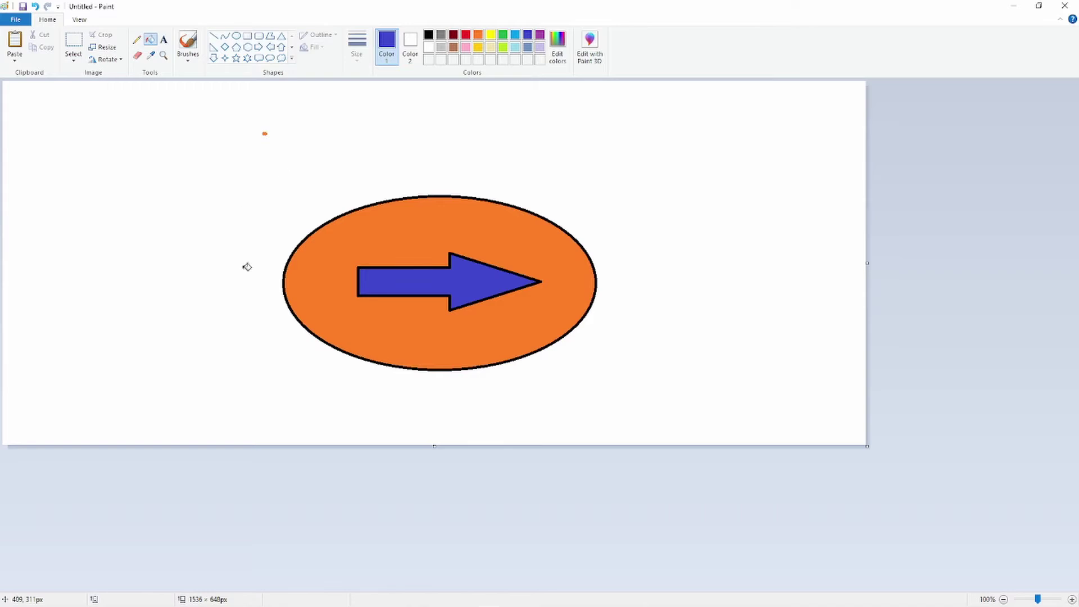
# Step: Select all of the arrow drawing with Select all, then minimize the Paint window
pyautogui.click(72, 59)
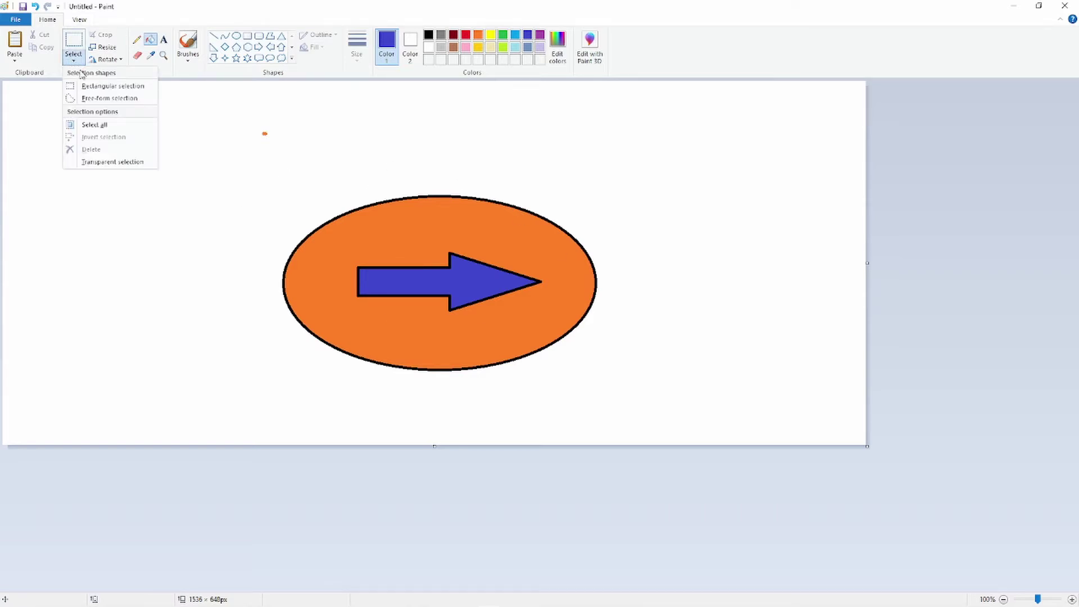
pyautogui.click(92, 124)
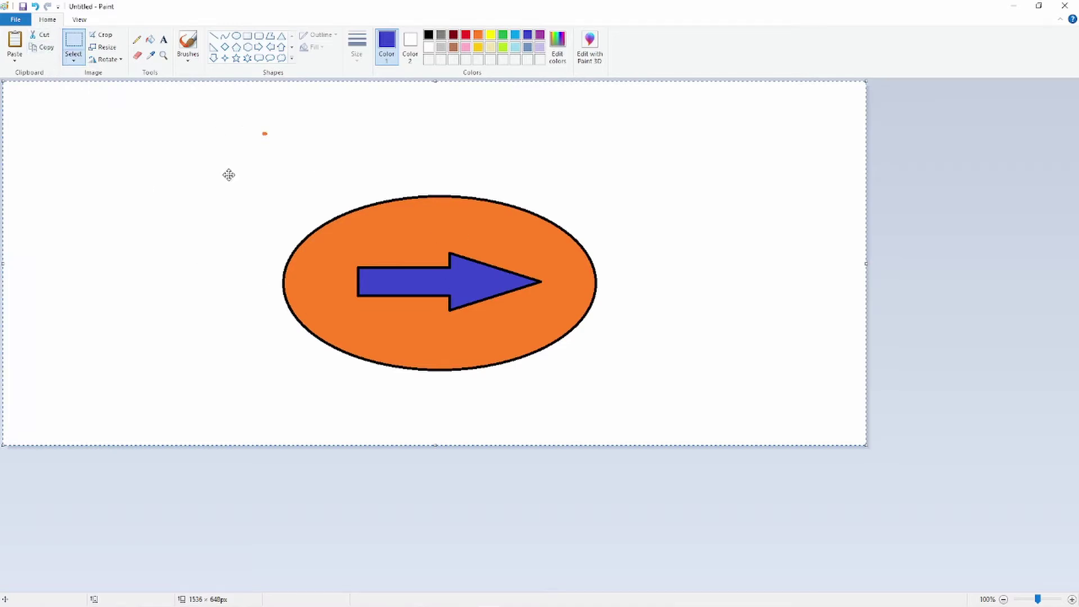
pyautogui.click(1013, 8)
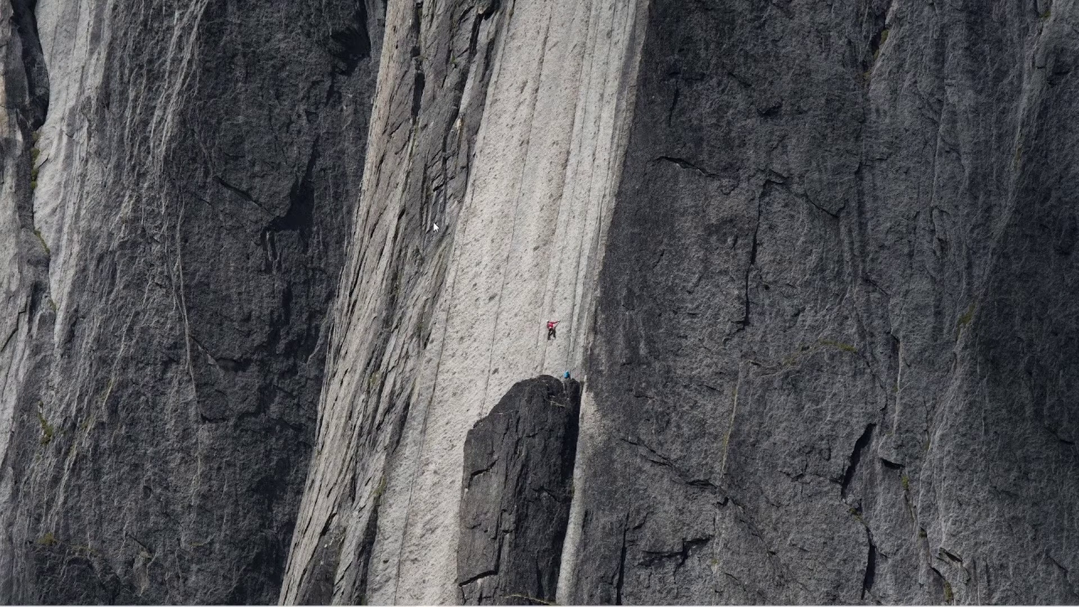
pyautogui.moveTo(265, 603)
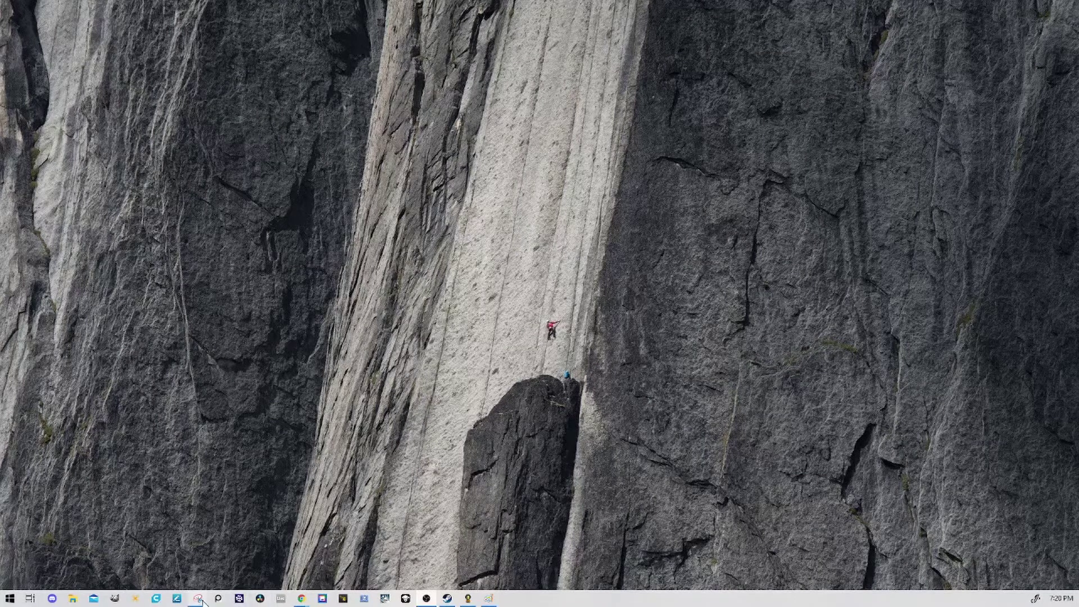
pyautogui.moveTo(304, 600)
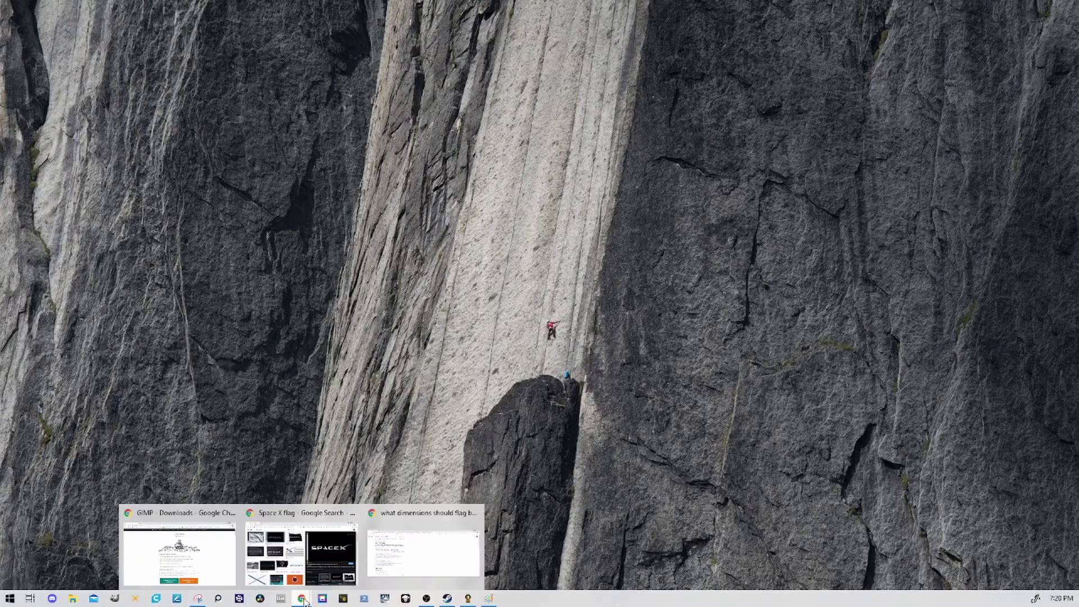
pyautogui.click(192, 569)
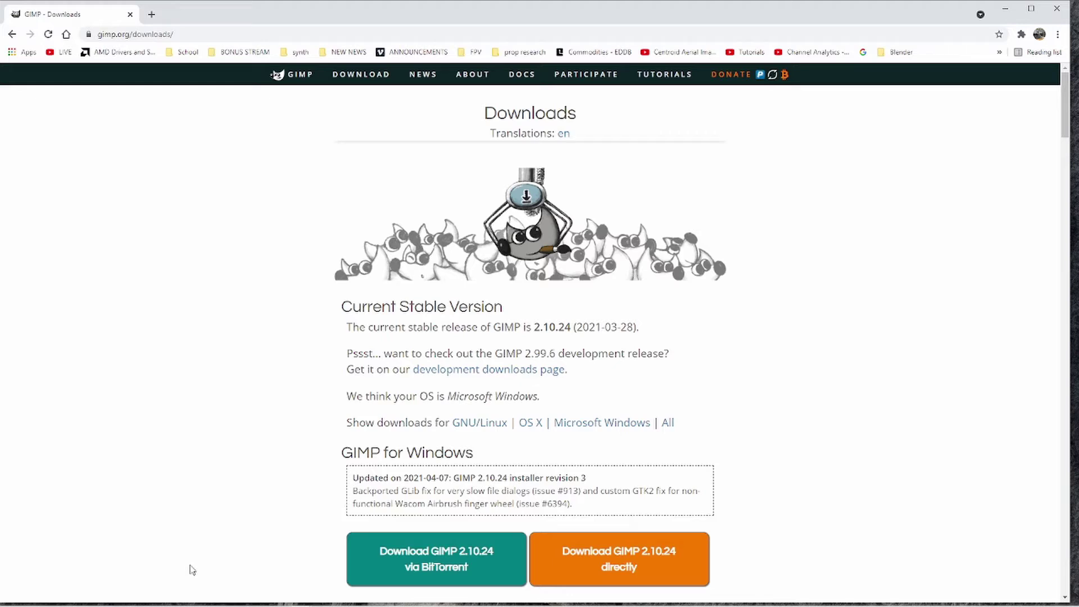
pyautogui.click(1003, 14)
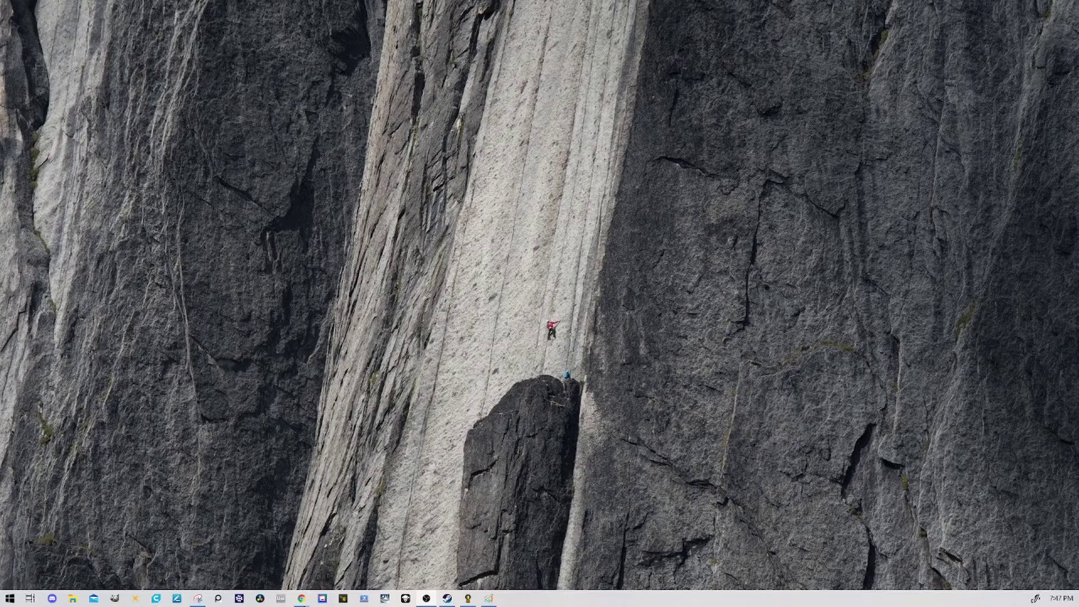
# Step: Launch GIMP and create a new 256 × 160 px image with File > New
pyautogui.moveTo(171, 600)
pyautogui.click(119, 600)
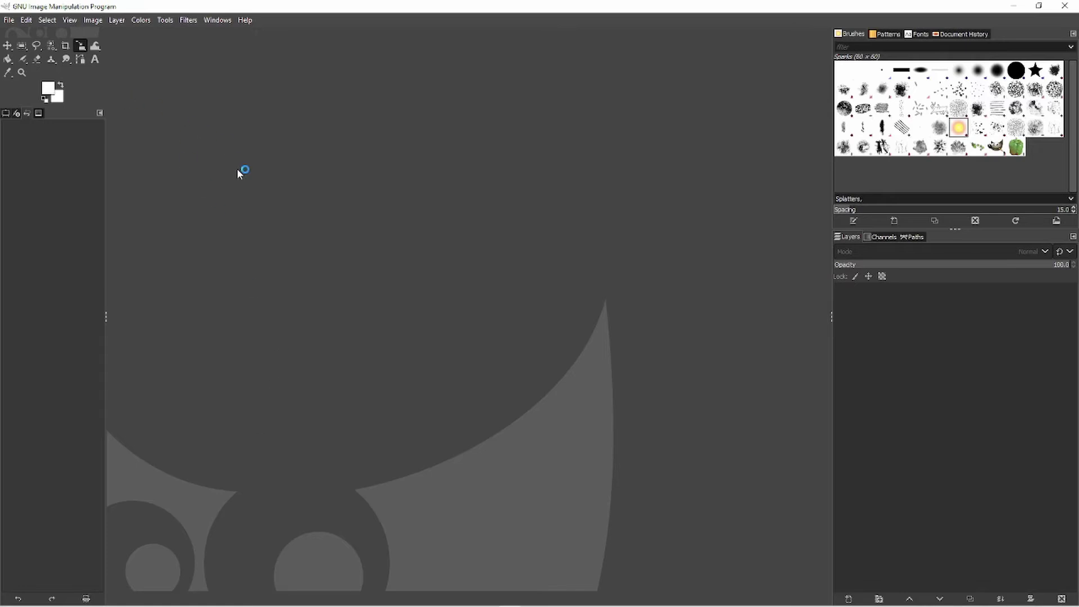
pyautogui.click(10, 21)
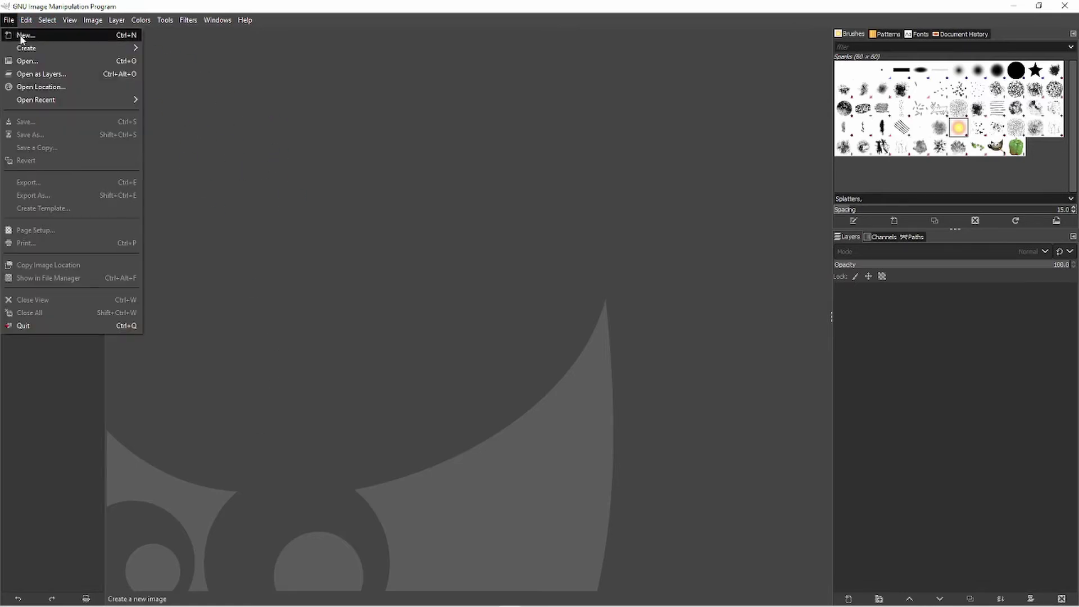
pyautogui.click(22, 36)
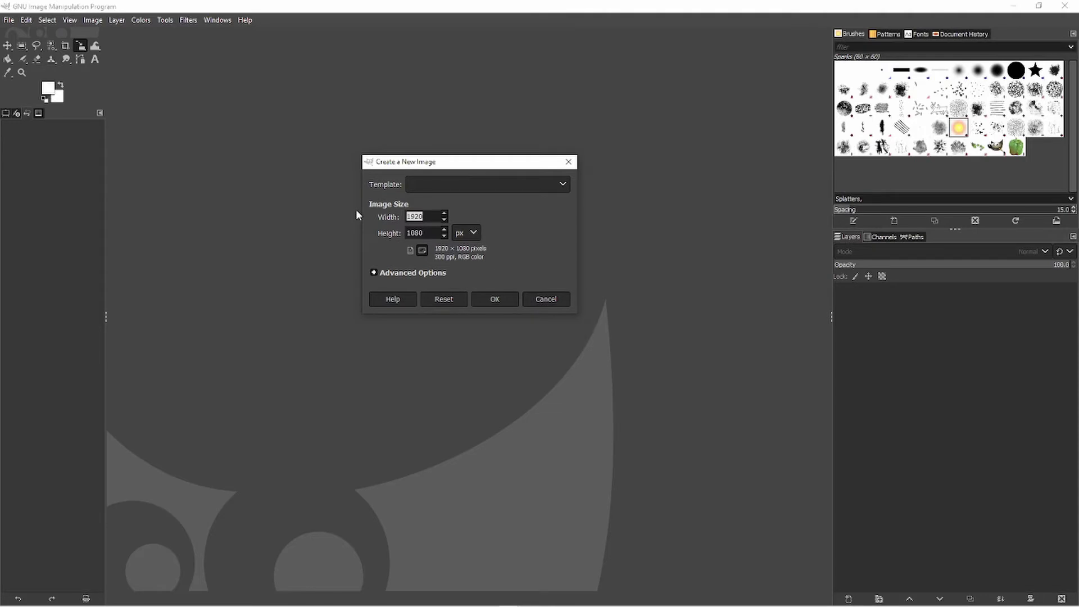
pyautogui.write('256')
pyautogui.press('Tab')
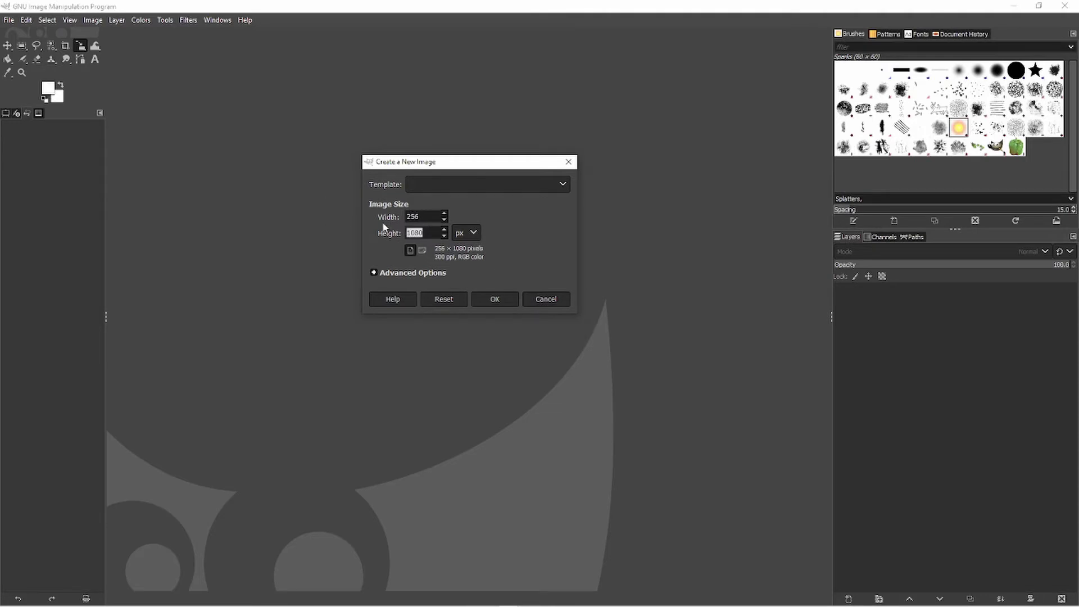
pyautogui.write('160')
pyautogui.press('Return')
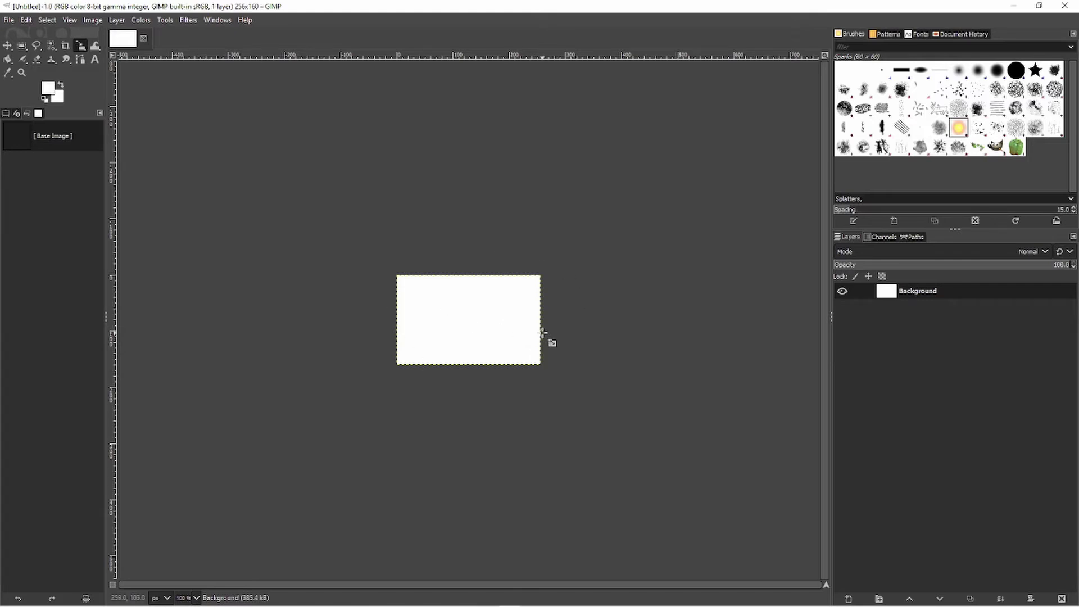
pyautogui.press('+')
pyautogui.press('+')
pyautogui.press('+')
pyautogui.press('+')
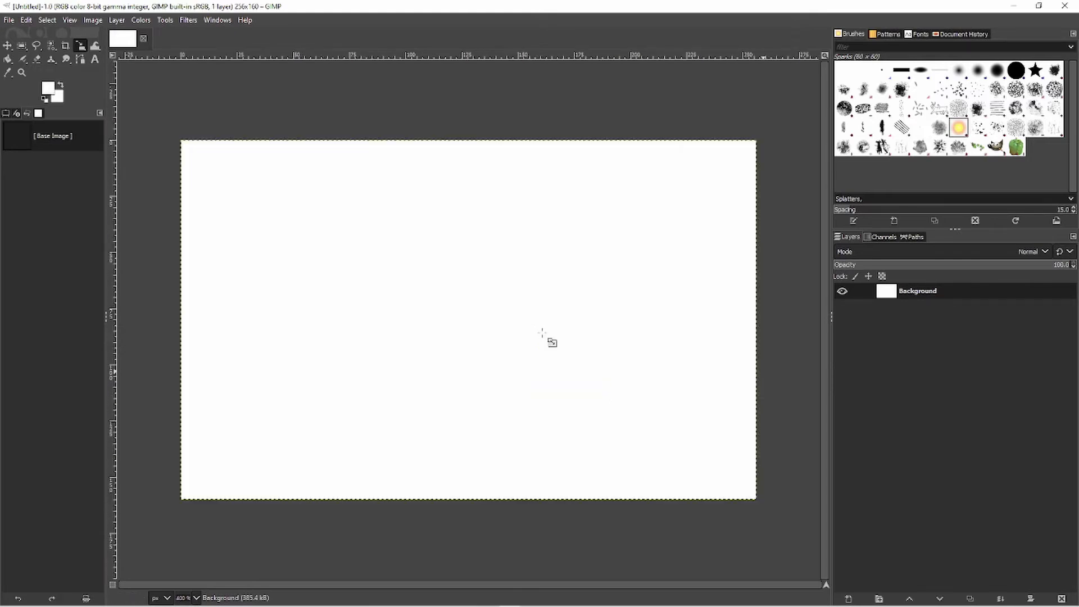
pyautogui.press('-')
pyautogui.press('-')
pyautogui.press('-')
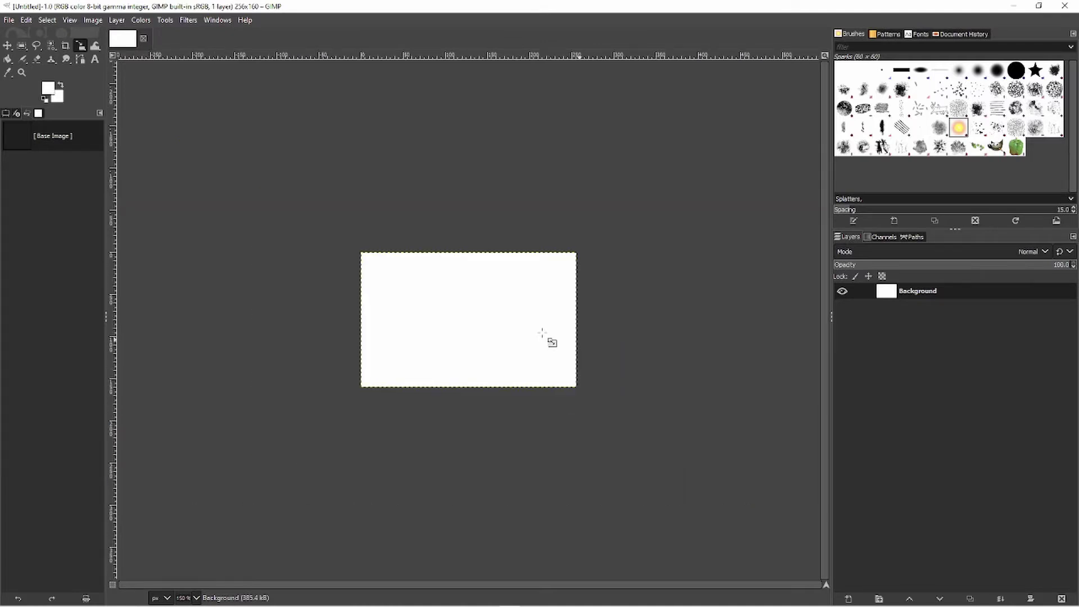
pyautogui.press('-')
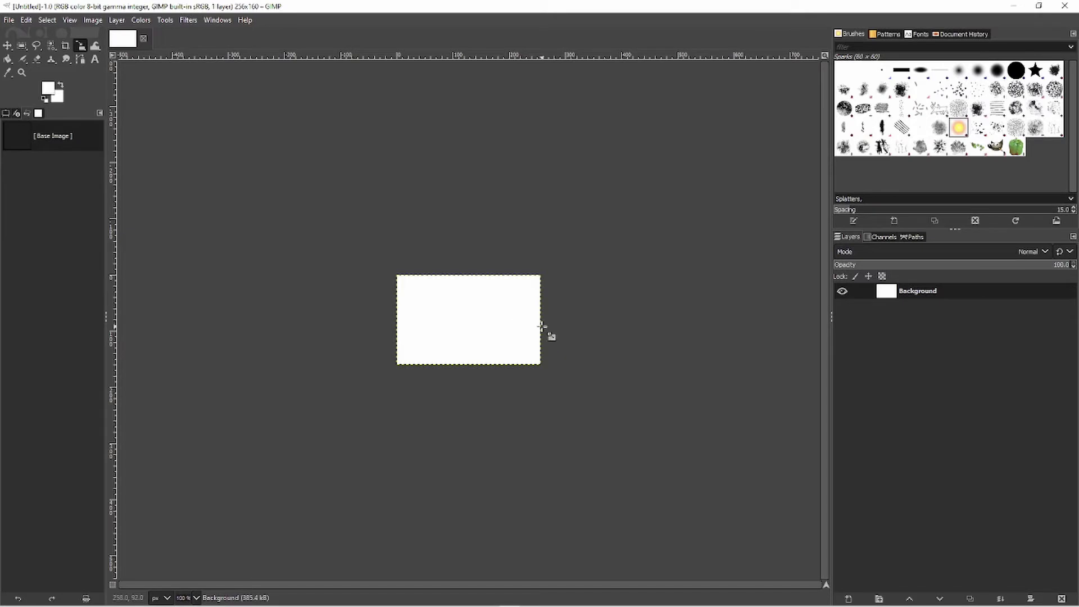
# Step: Paste the copied orange-and-blue arrow drawing onto the canvas via Edit > Paste
pyautogui.rightClick(450, 319)
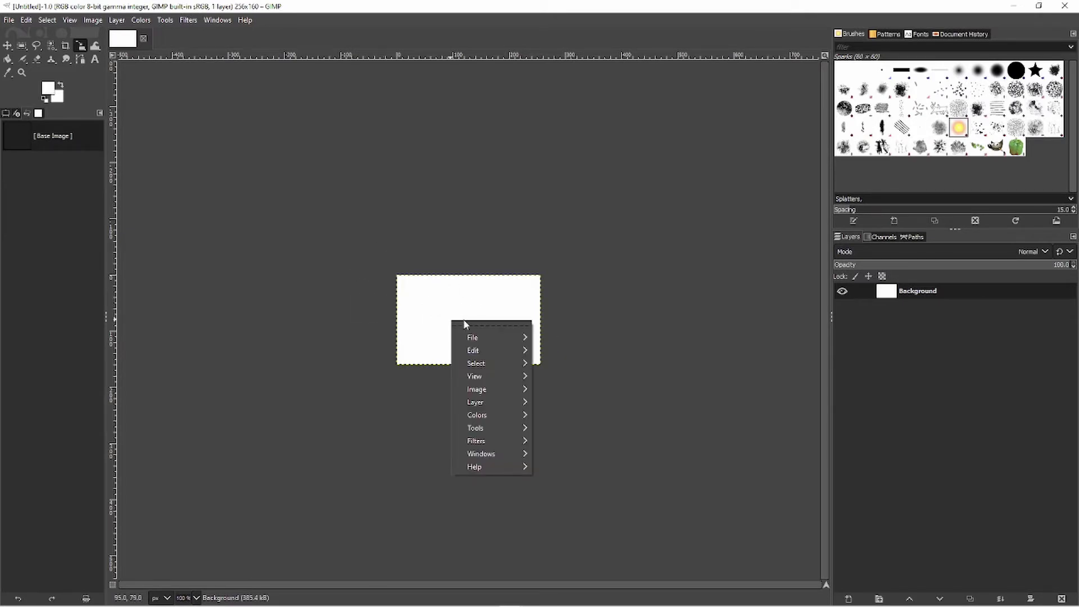
pyautogui.moveTo(487, 349)
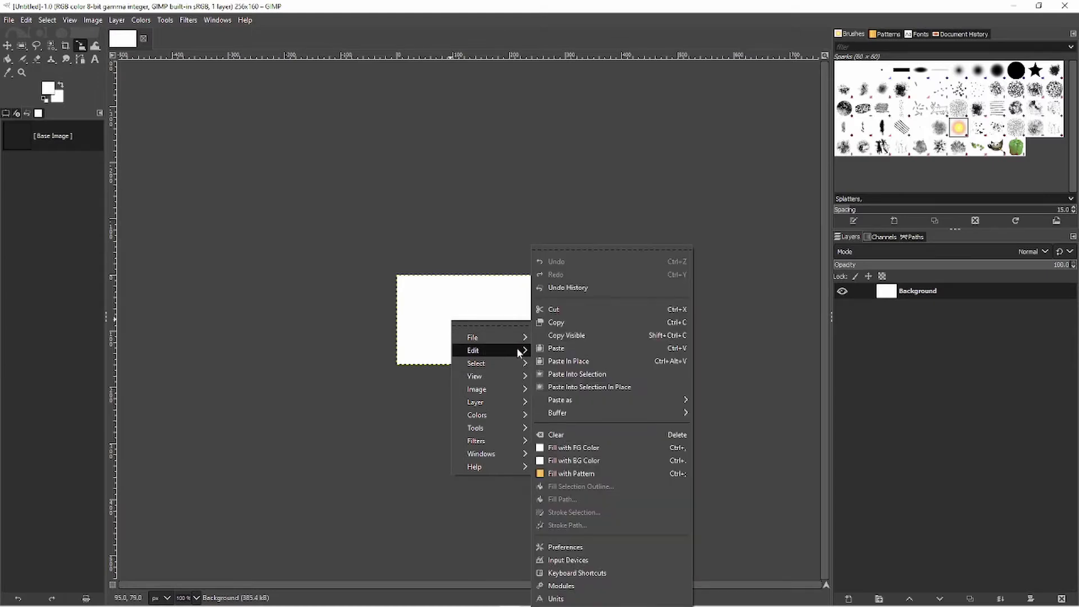
pyautogui.click(568, 348)
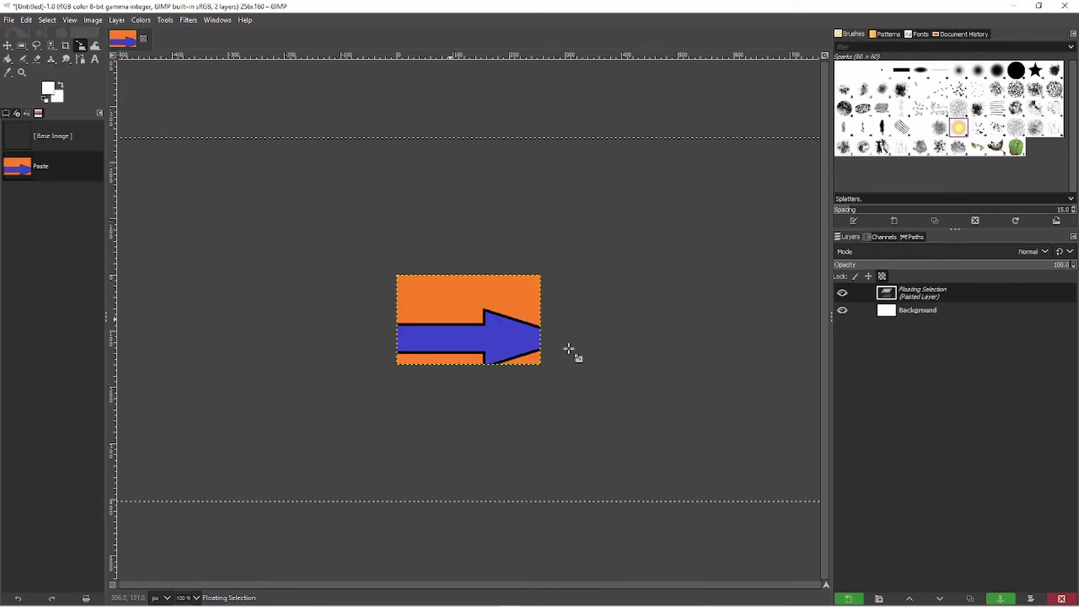